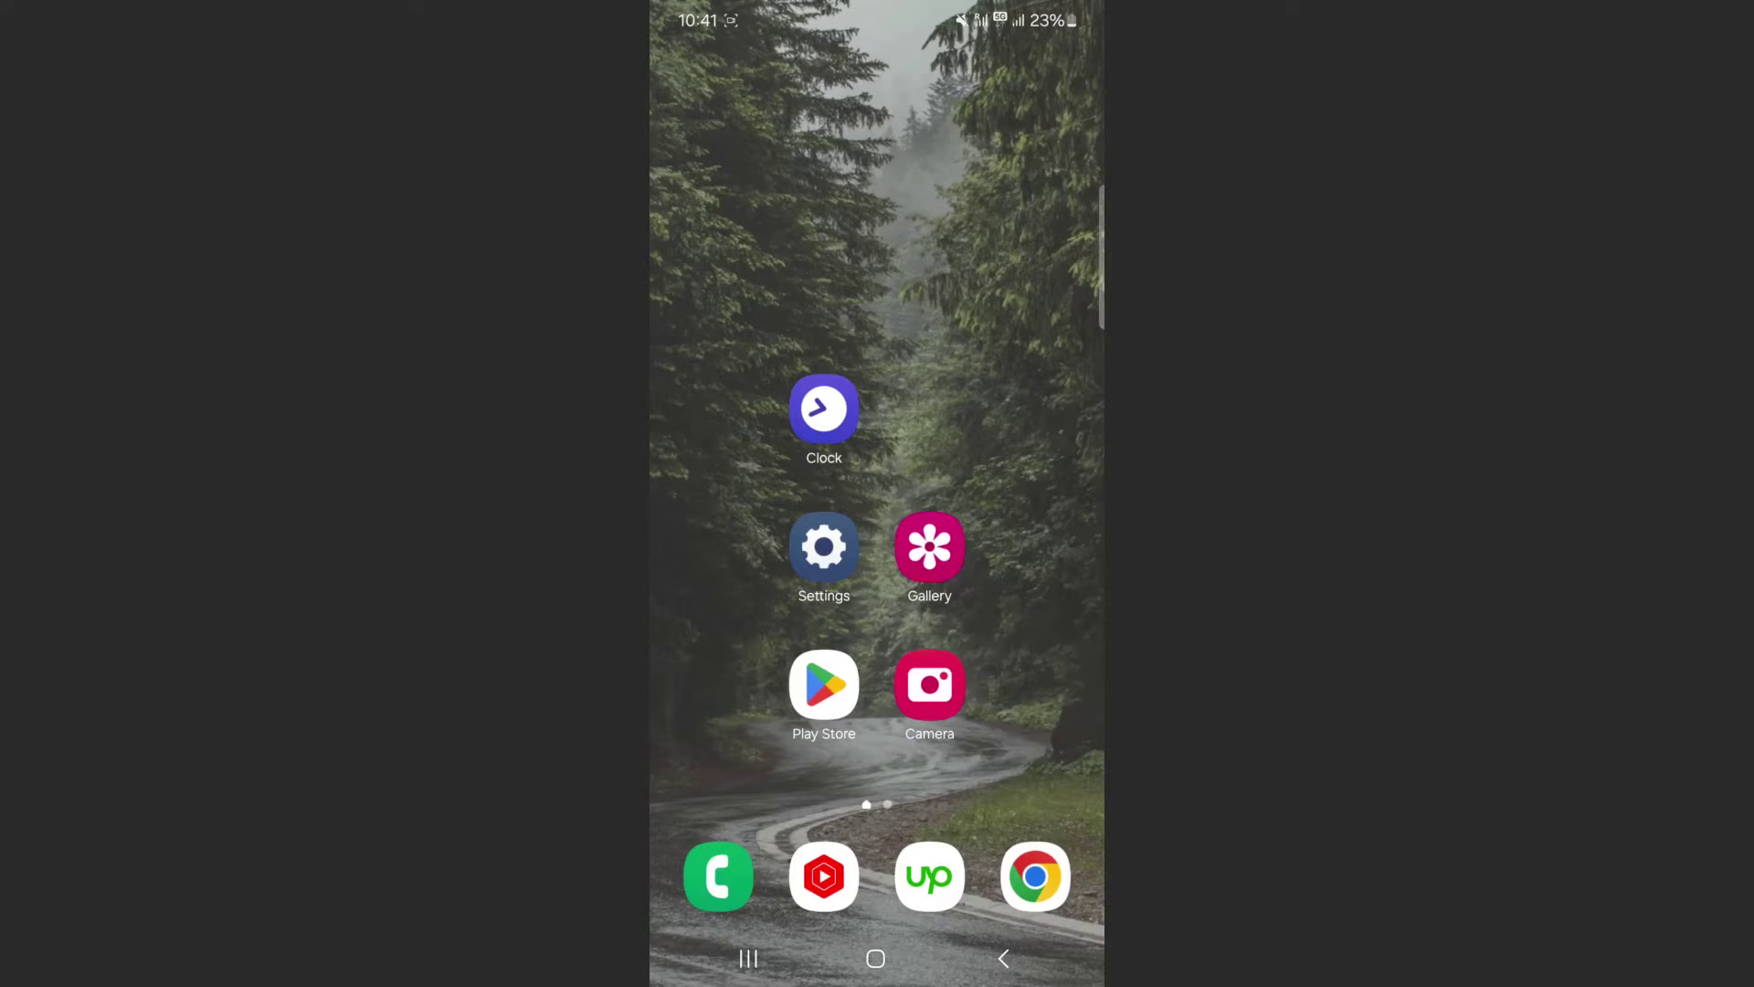
- Open the app drawer and its search field so the Samsung keyboard appears
drag(877, 768, 878, 411)
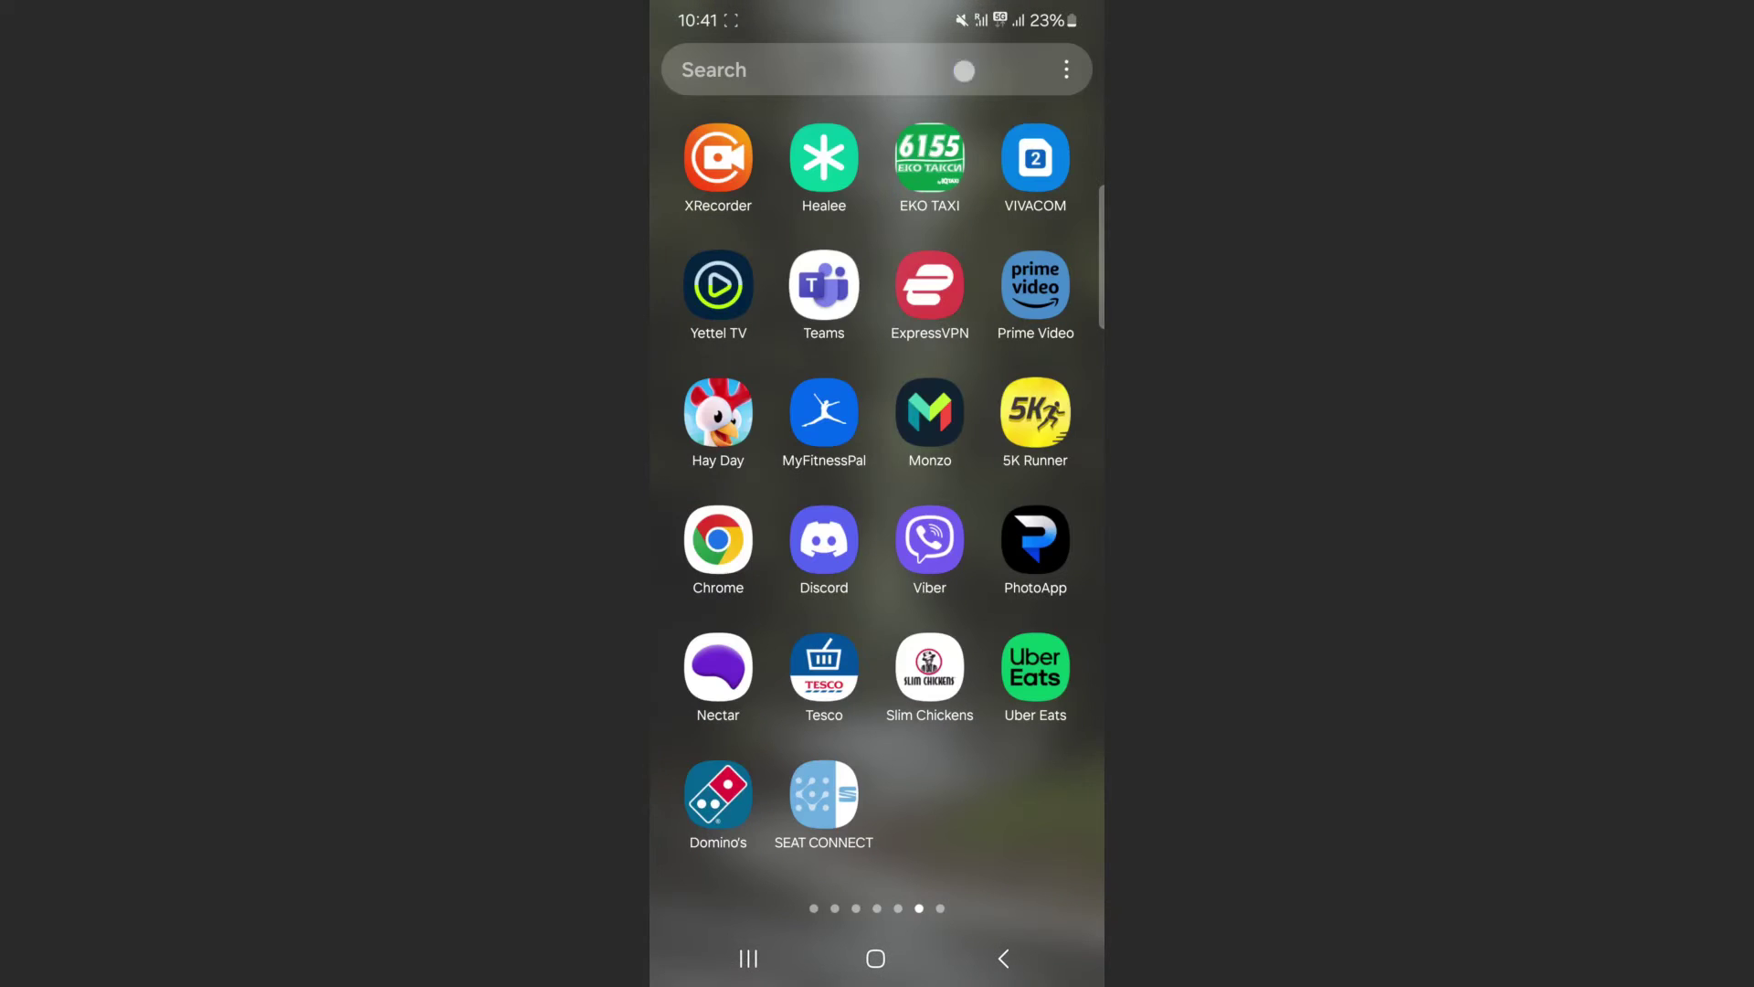
click(855, 68)
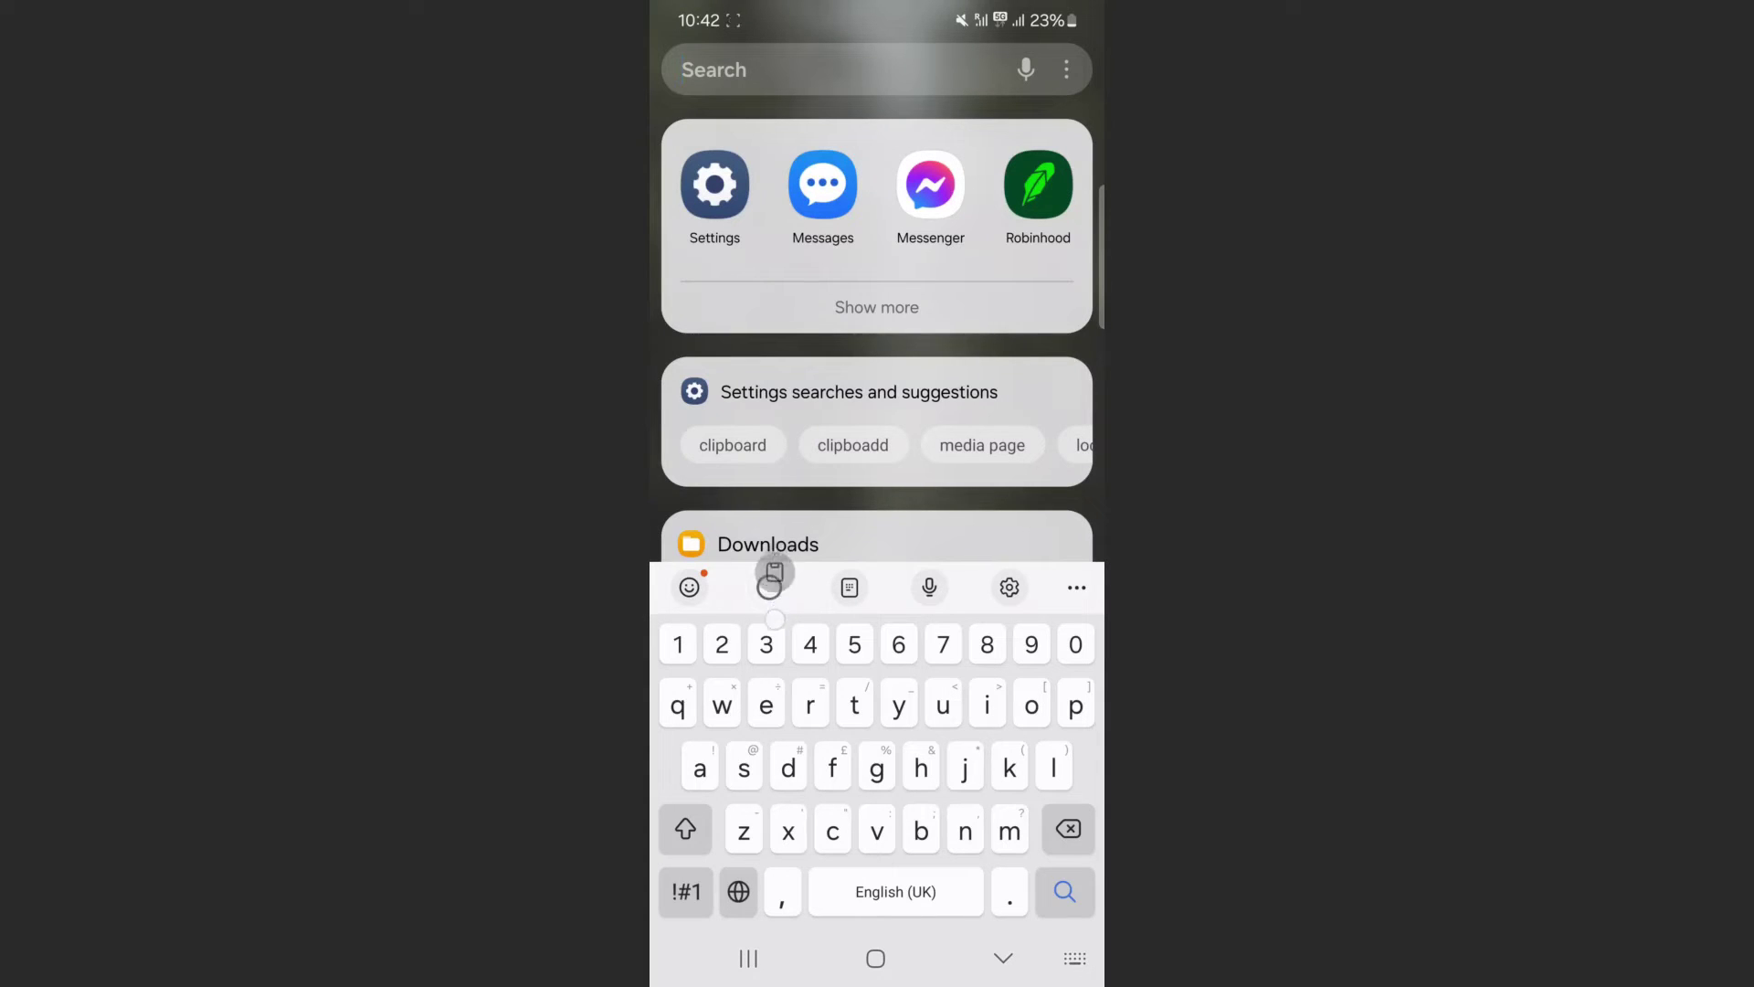
- Show the keyboard's clipboard panel listing the saved number snippets
click(769, 586)
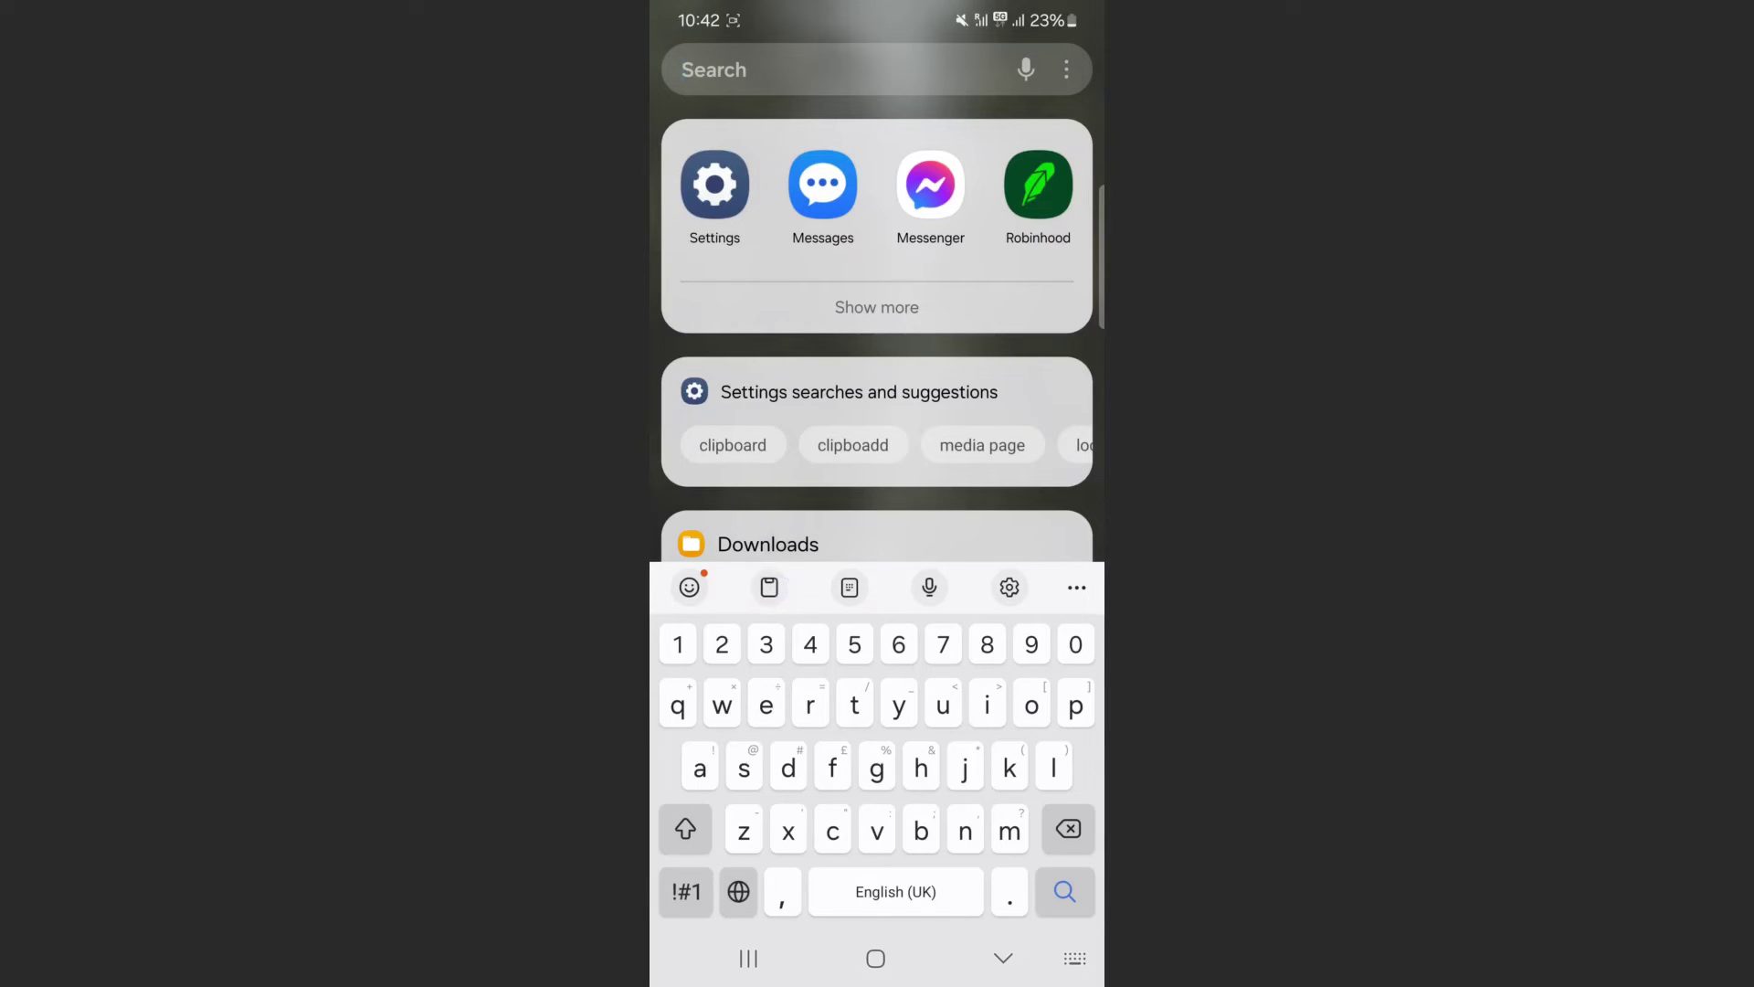
click(769, 587)
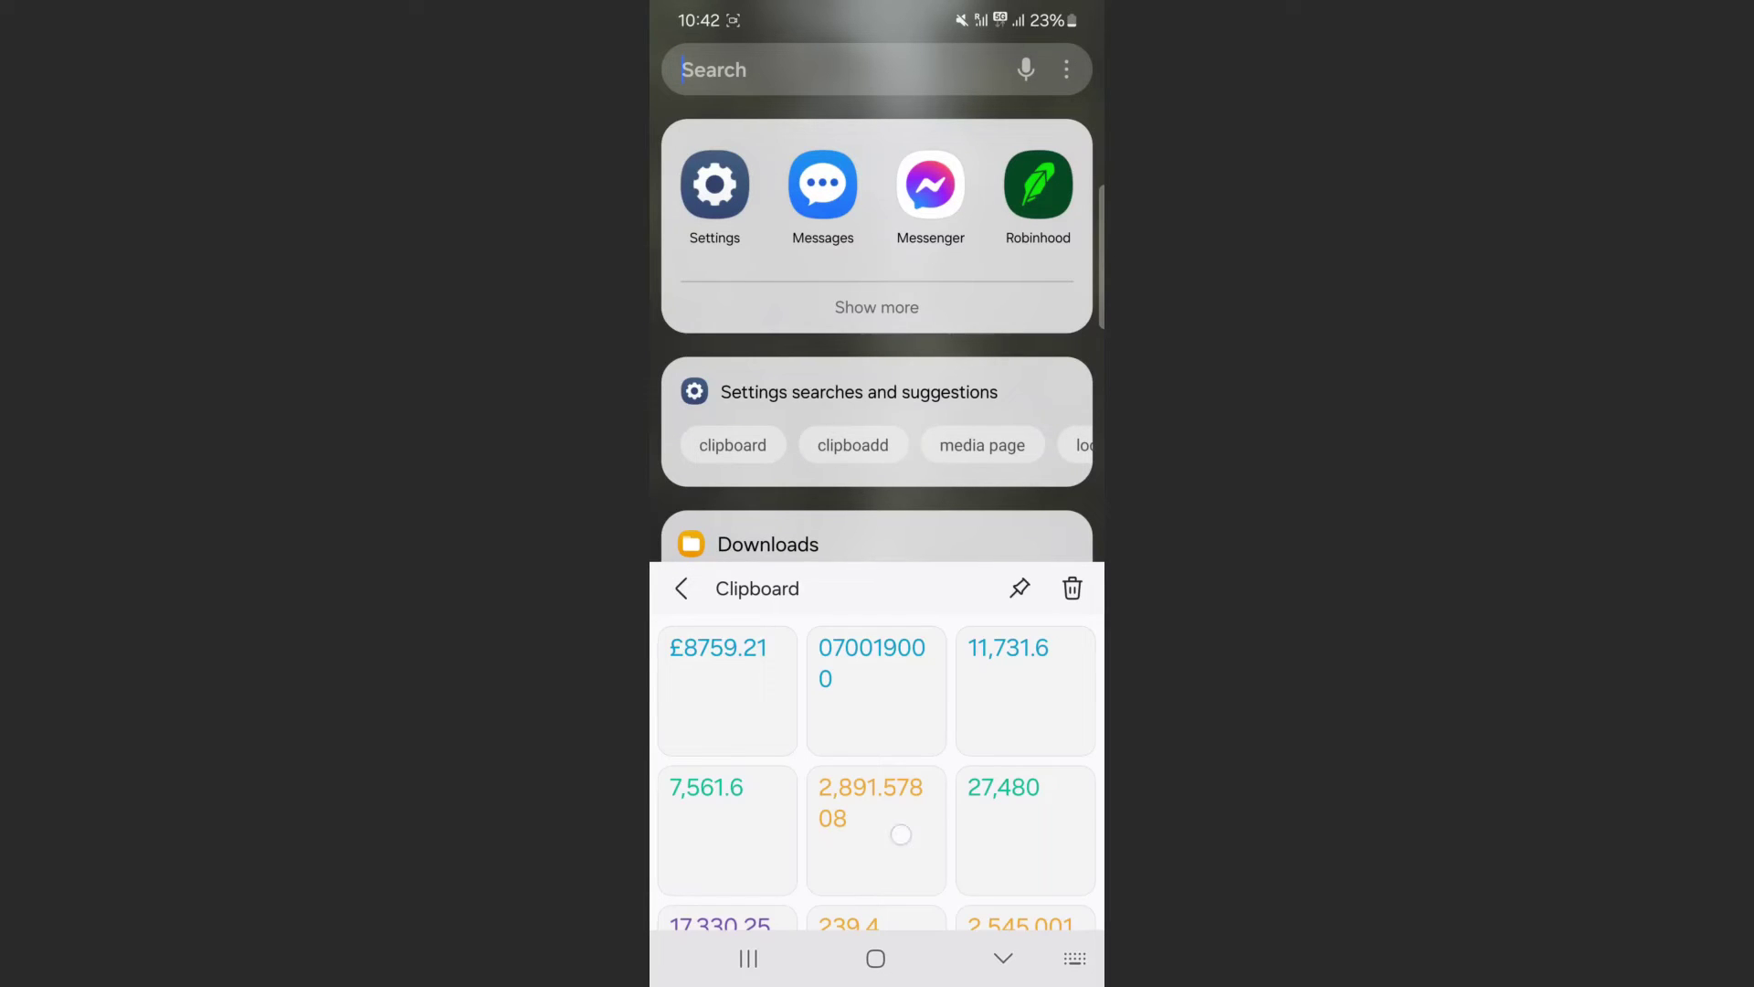
scroll(902, 834, down, 3)
scroll(877, 768, down, 3)
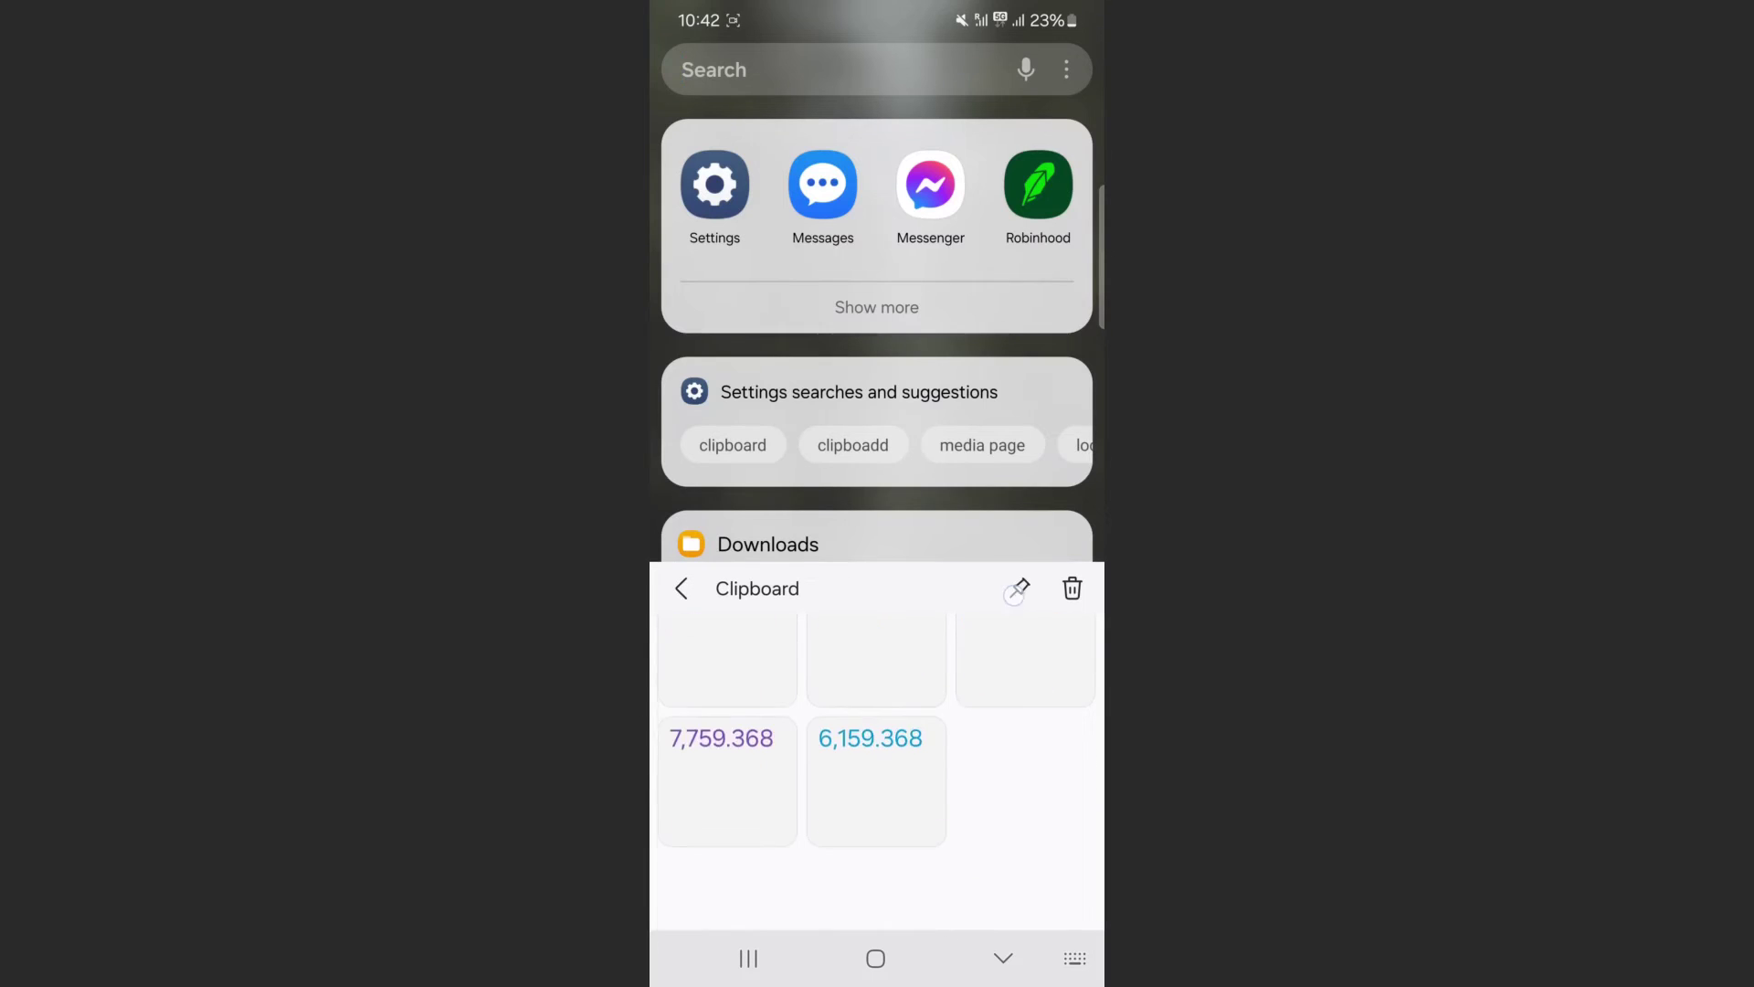
scroll(877, 767, up, 5)
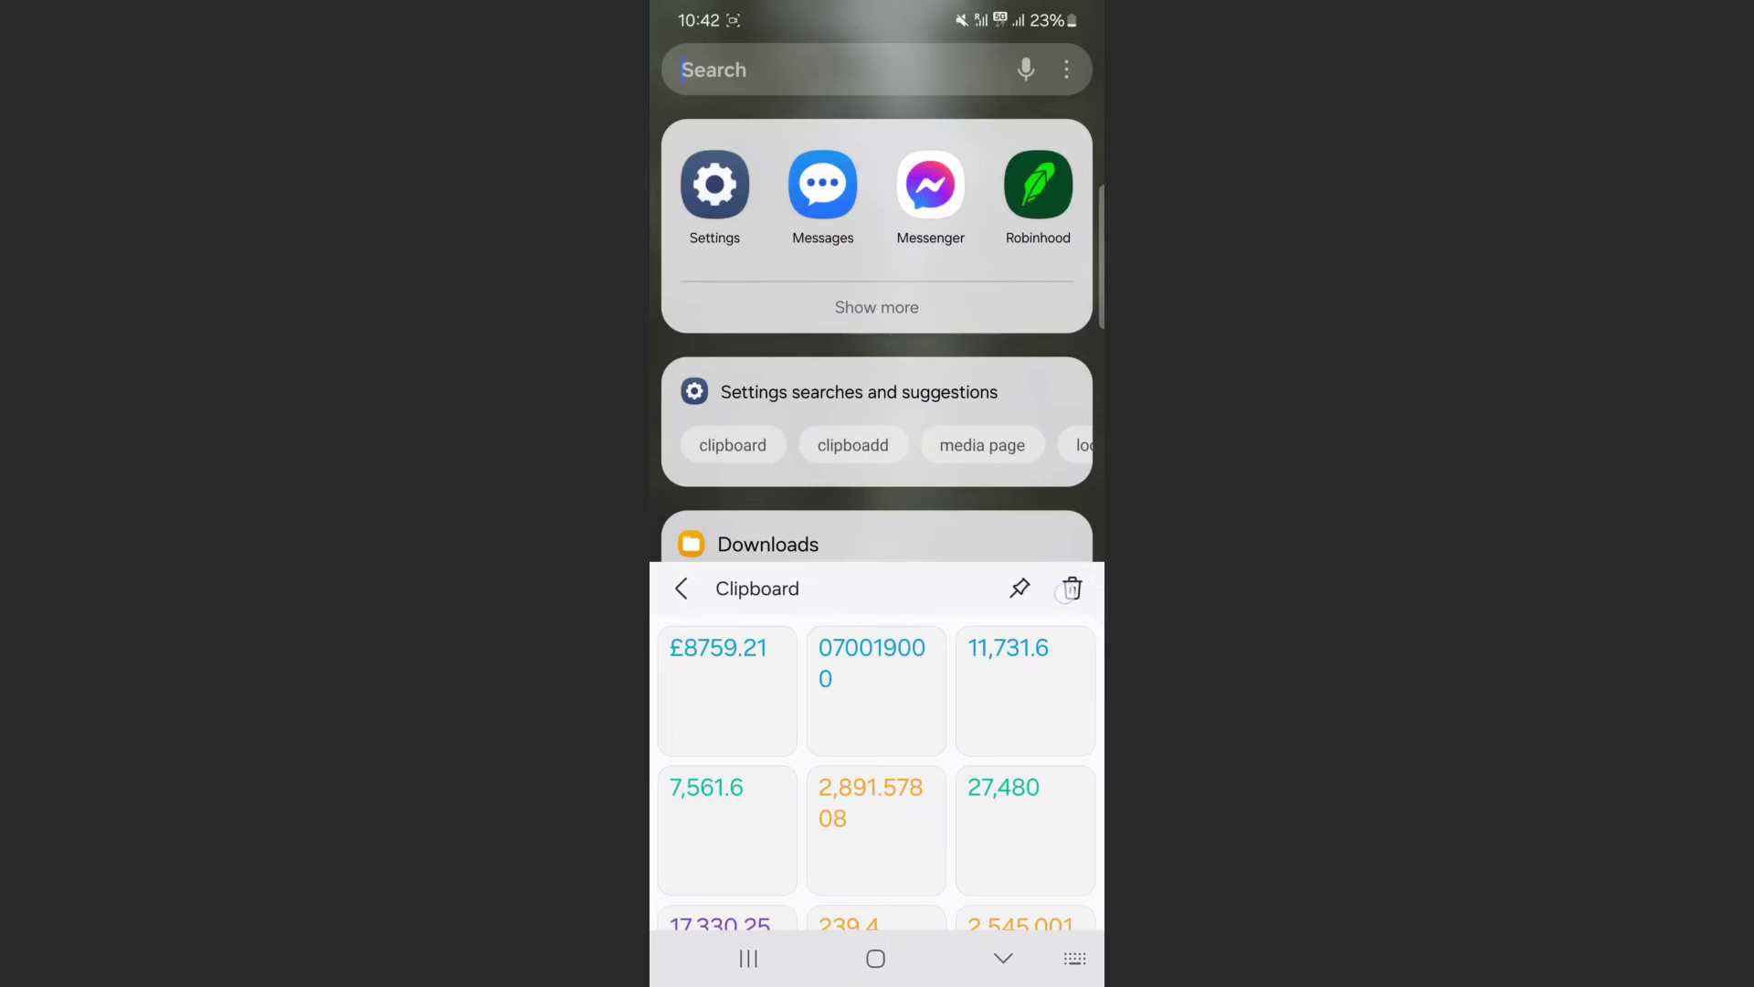
- Enter clipboard delete mode, pick a few items, then select all 14
click(1073, 587)
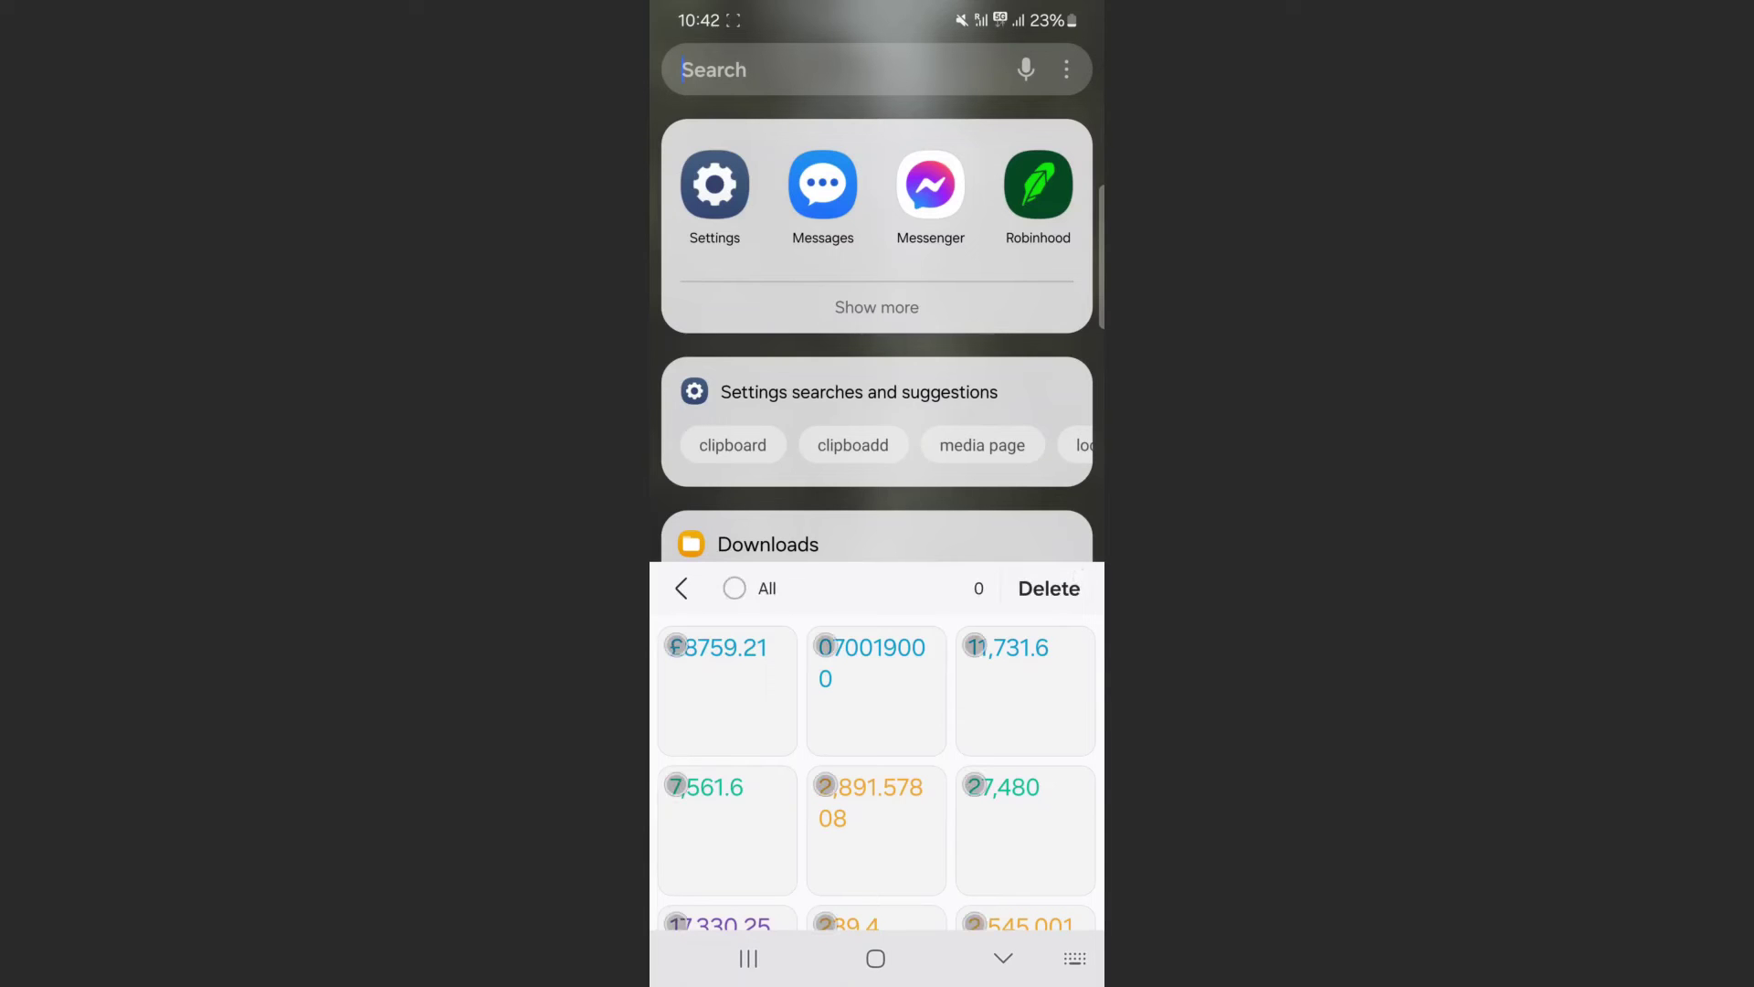
click(876, 689)
click(1024, 689)
click(1023, 830)
click(875, 829)
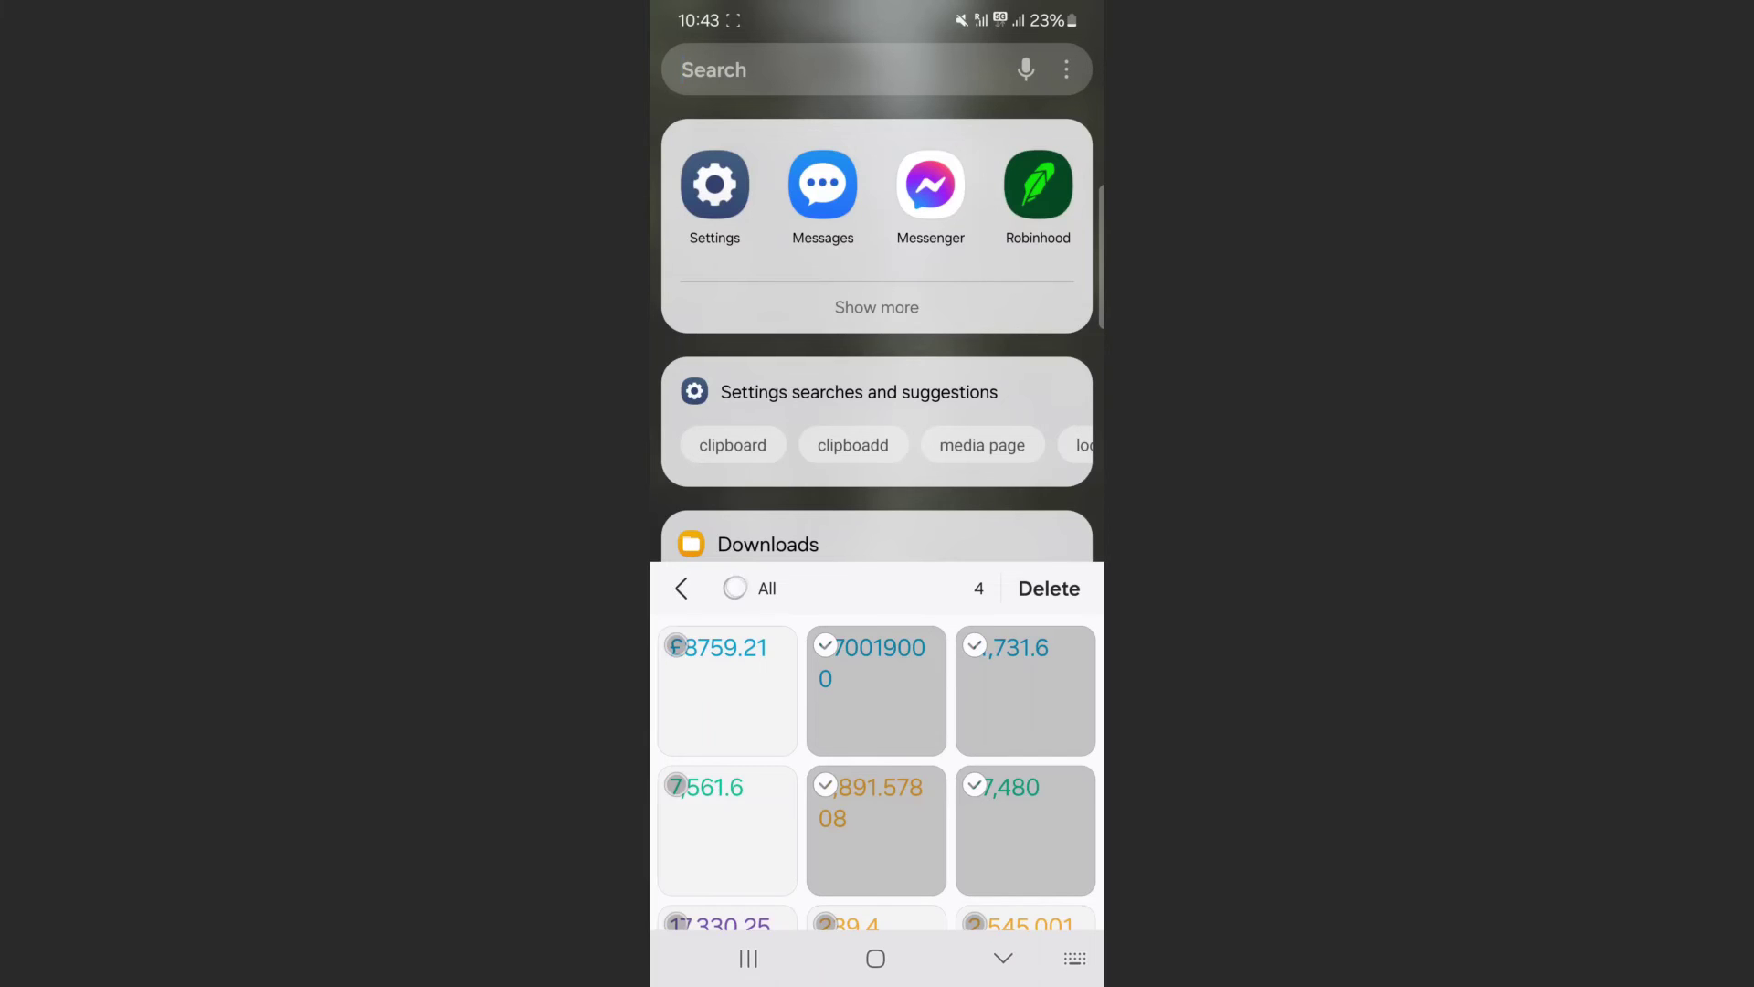
click(735, 587)
scroll(876, 768, down, 3)
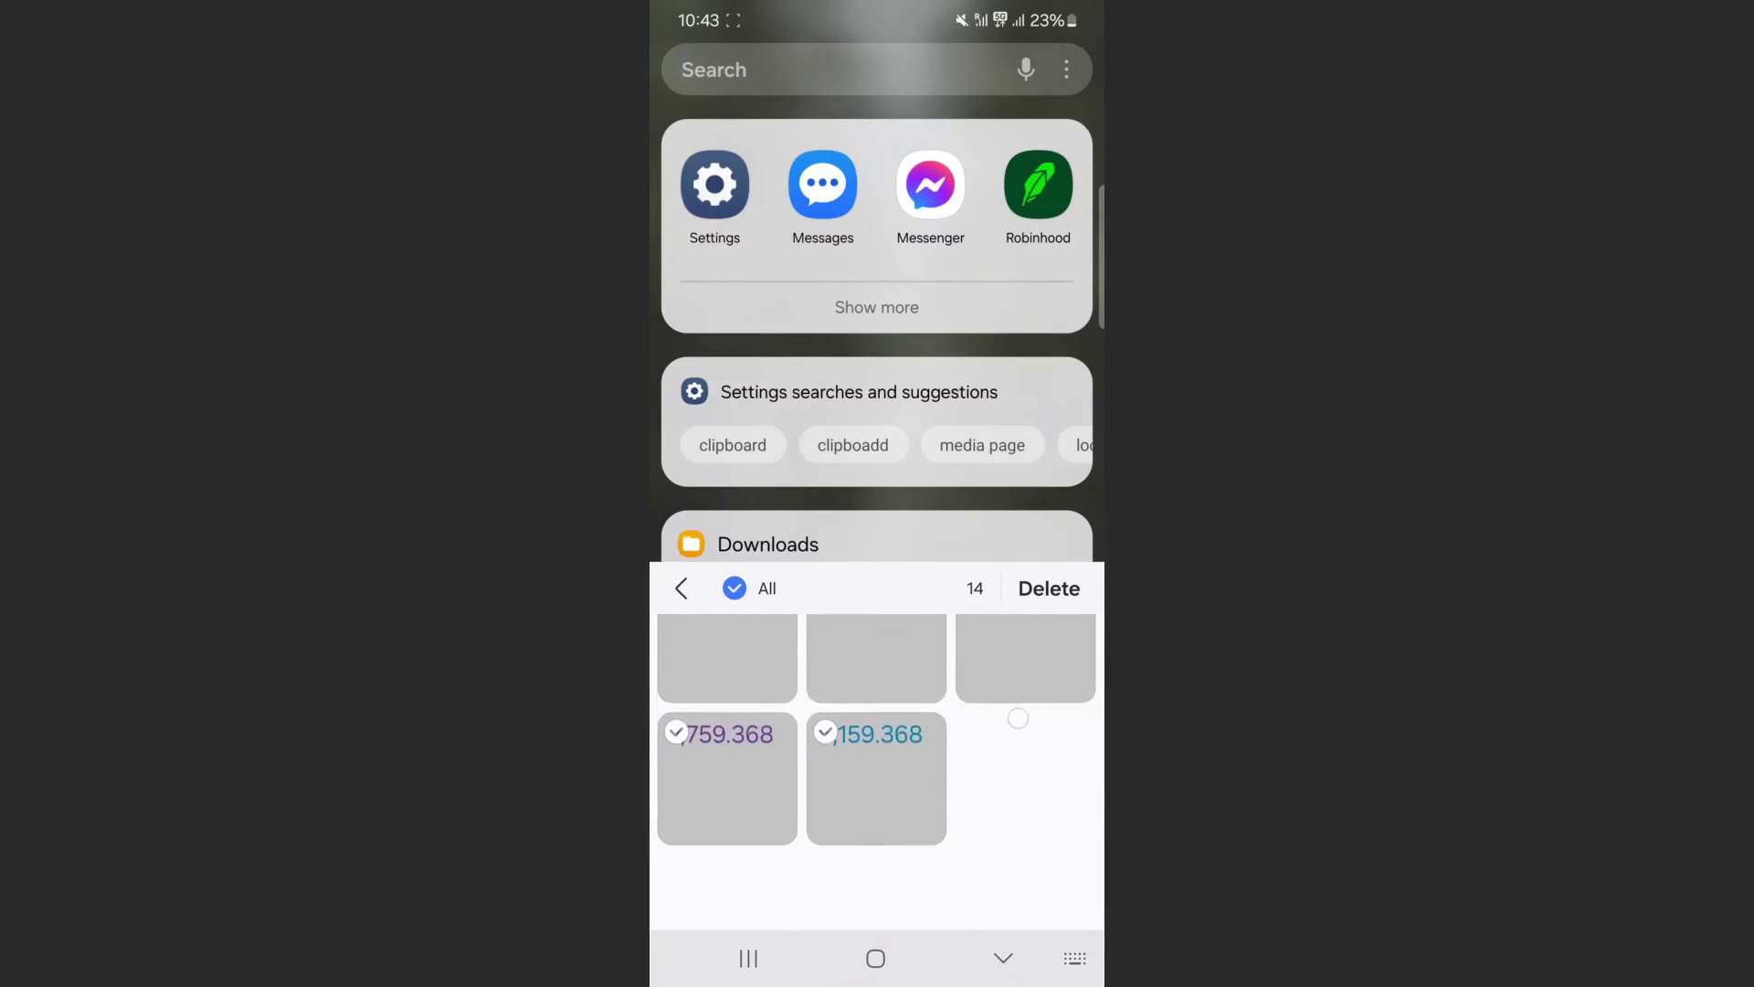
scroll(876, 767, up, 3)
- Delete the 14 selected clipboard items, accepting the 'Delete 14 items?' confirmation
click(1048, 588)
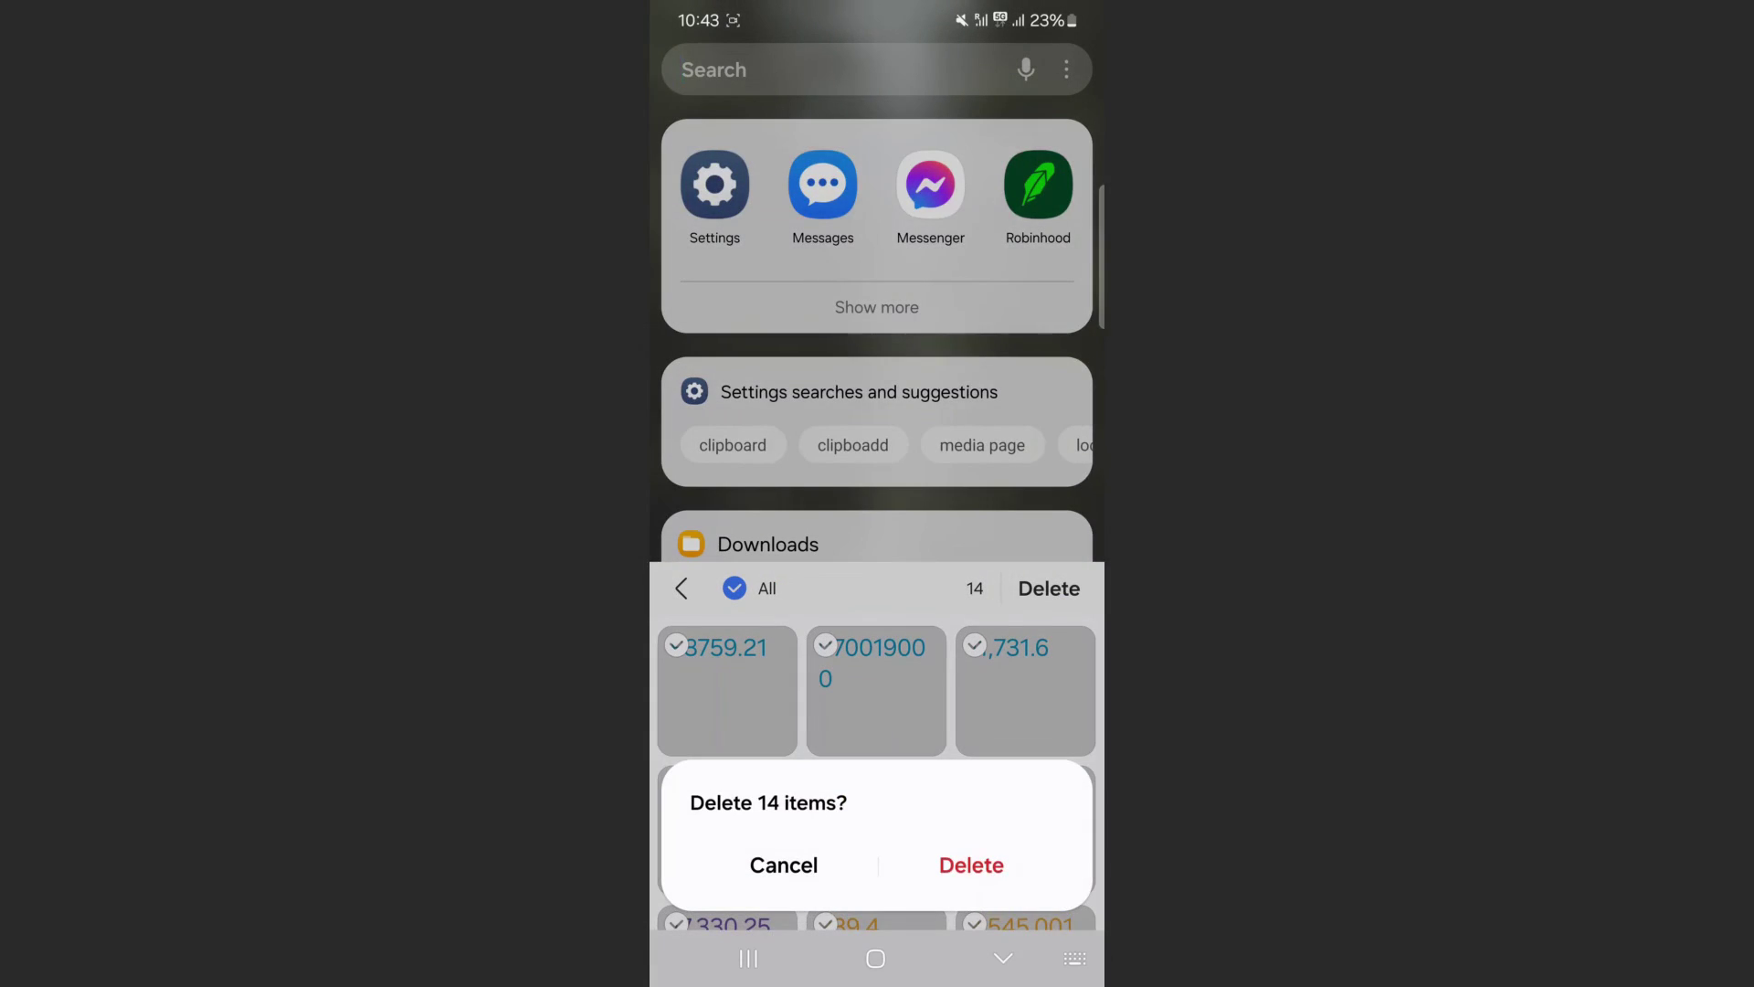
click(971, 864)
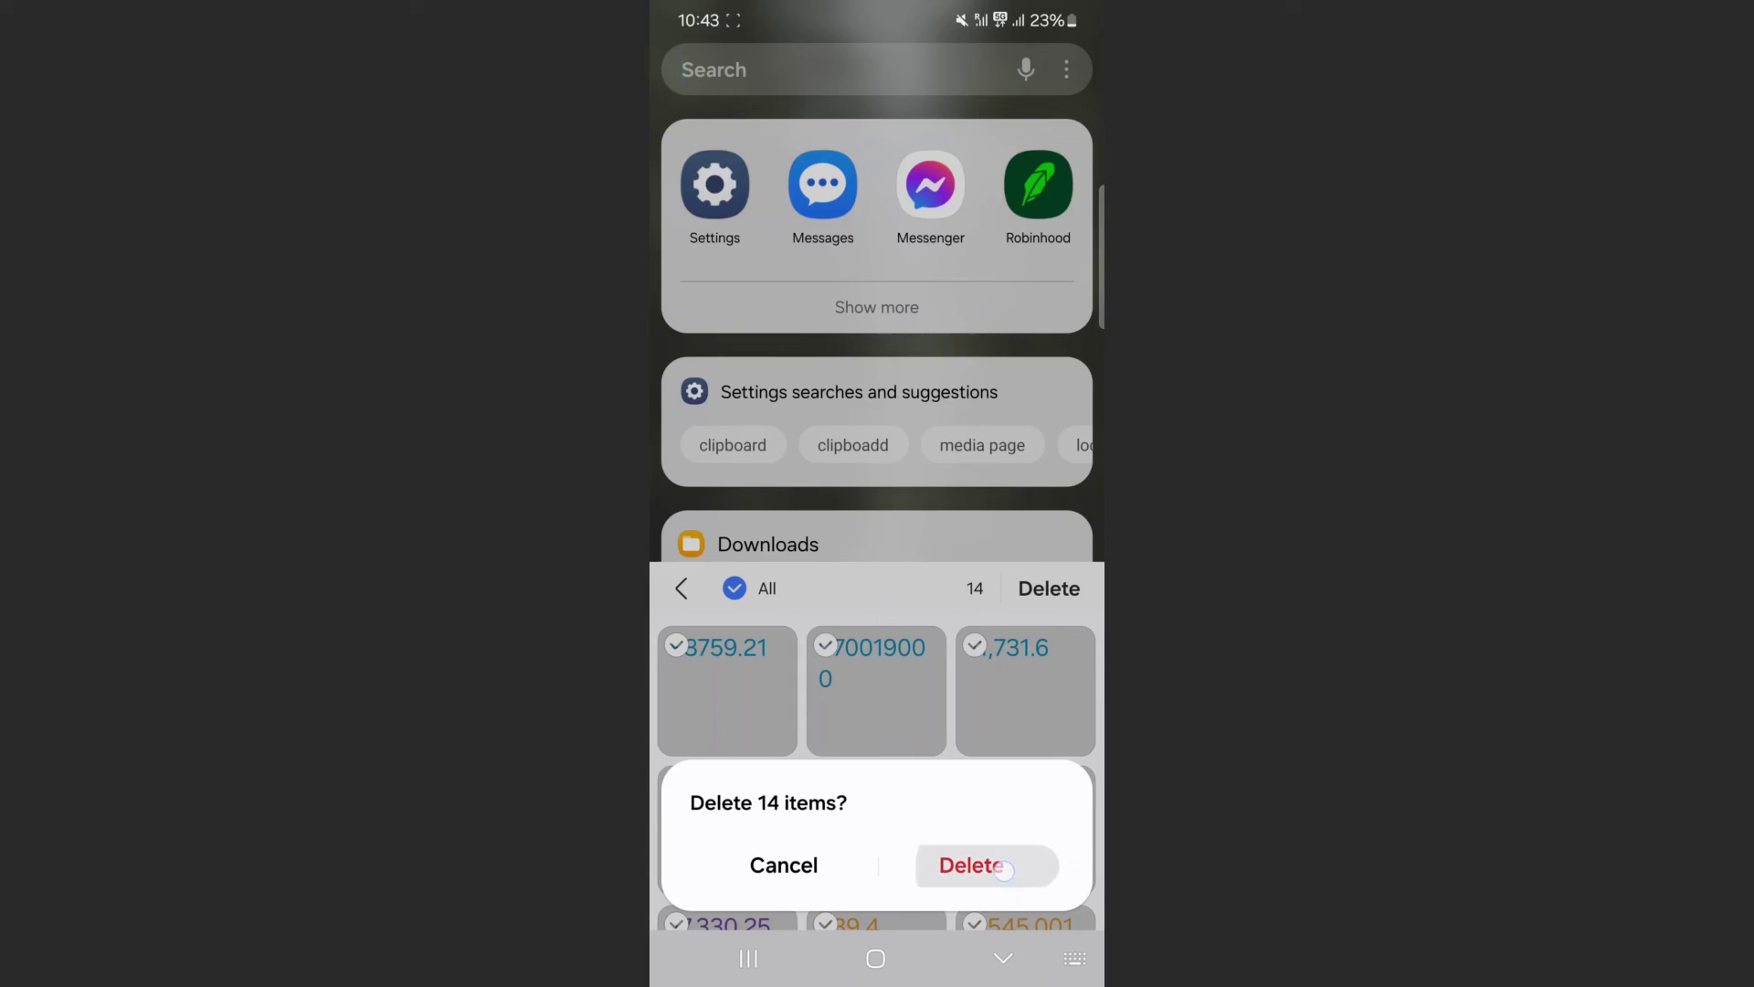